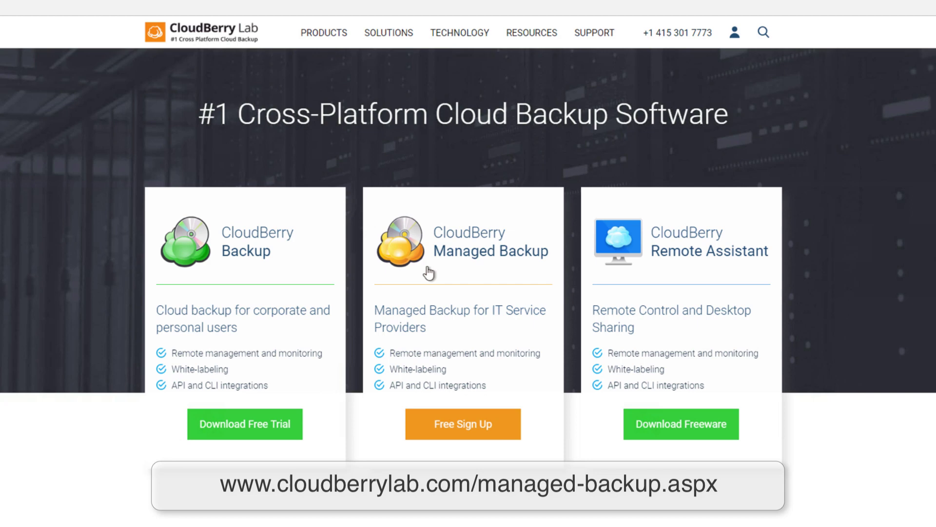
# - Open the Managed Backup Service product page from the CloudBerry Lab homepage
pyautogui.click(429, 271)
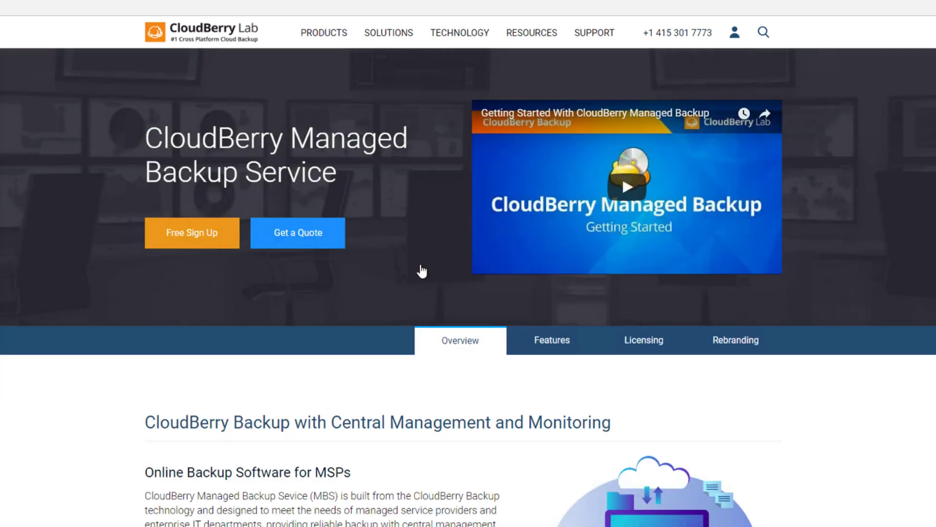
# - Fill in and submit the free sign-up form as a reseller using CloudBerry Managed Storage
pyautogui.click(212, 229)
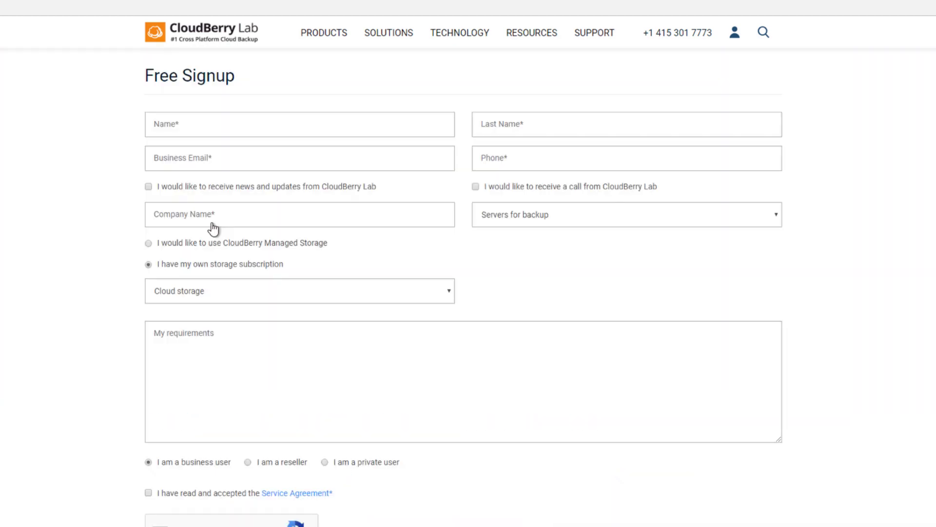
pyautogui.click(218, 130)
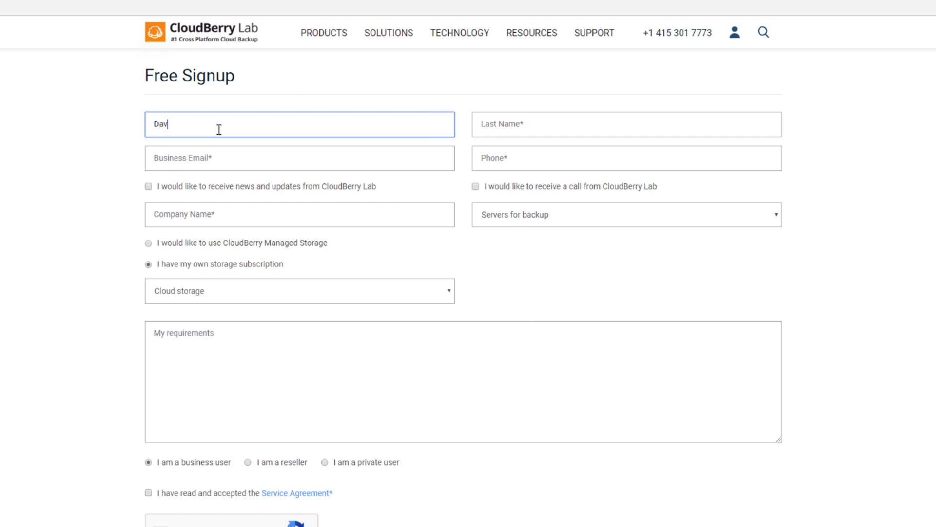
pyautogui.press('Tab')
pyautogui.press('Tab')
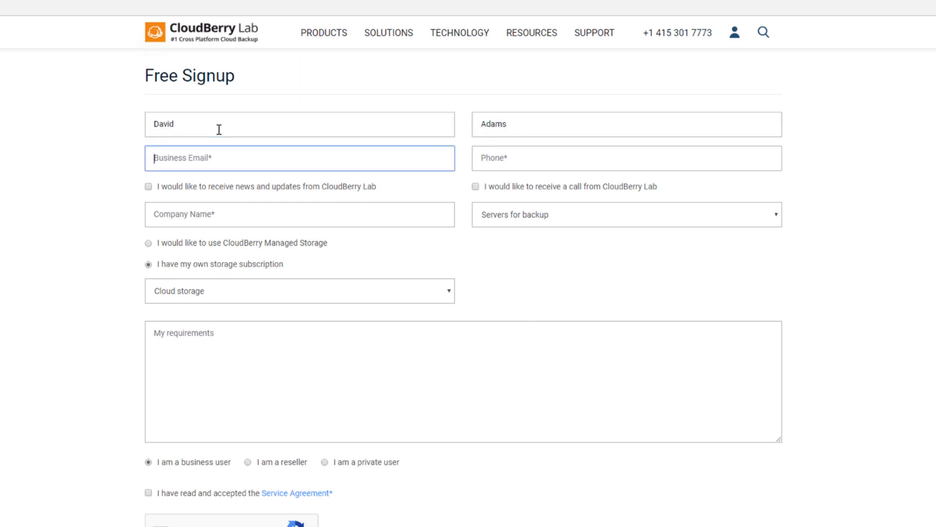
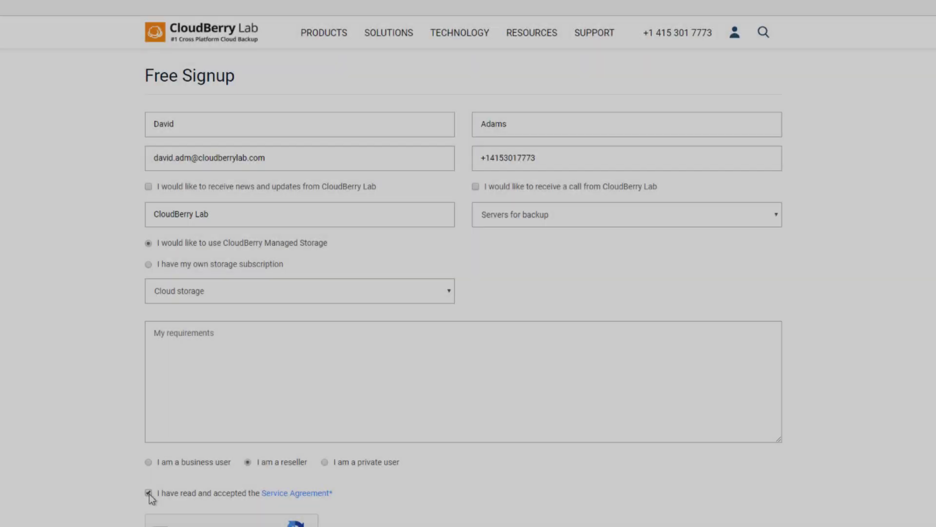
pyautogui.scroll(-3, 469, 293)
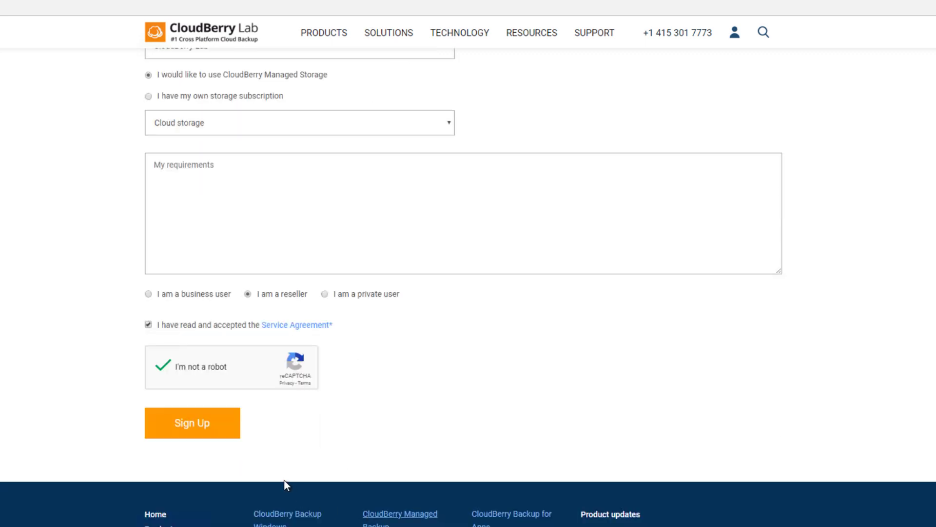
pyautogui.click(216, 421)
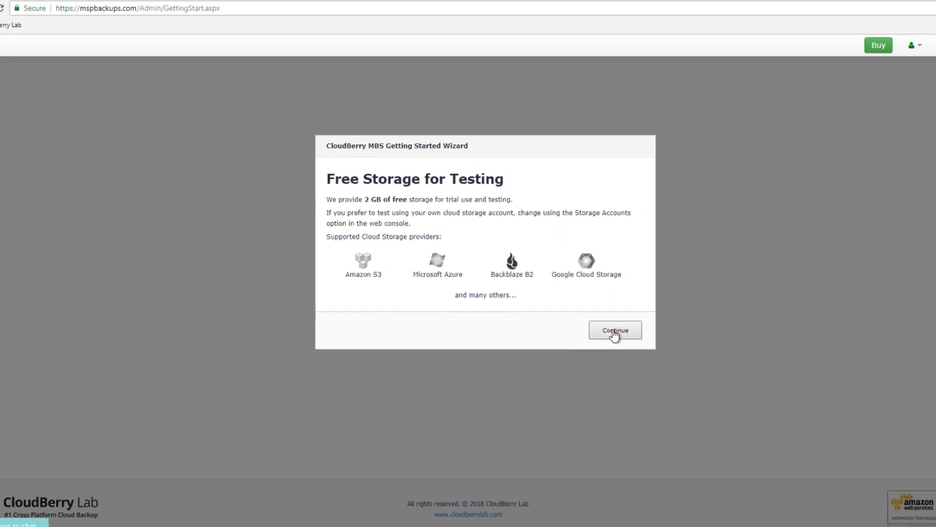
# - Download the Backup for Windows 5.9.1.75 installer and launch the downloaded file
pyautogui.click(617, 331)
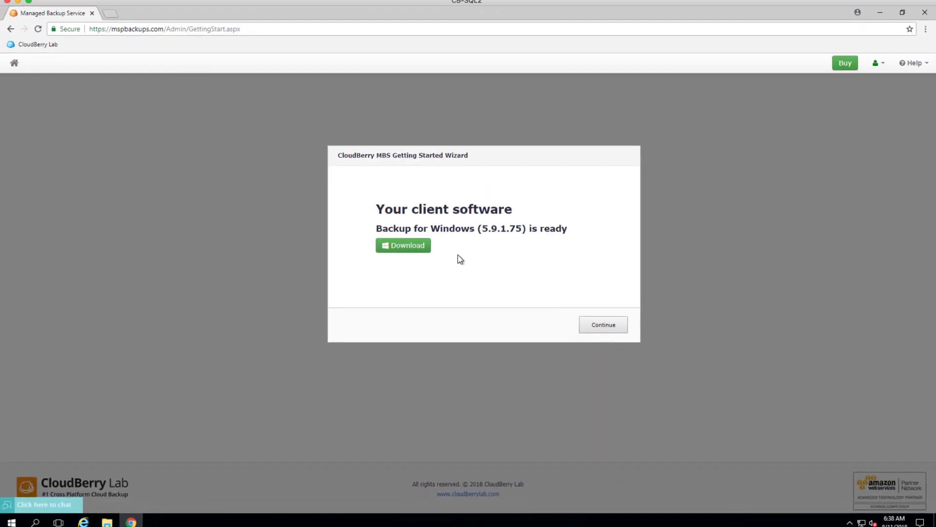
pyautogui.click(414, 246)
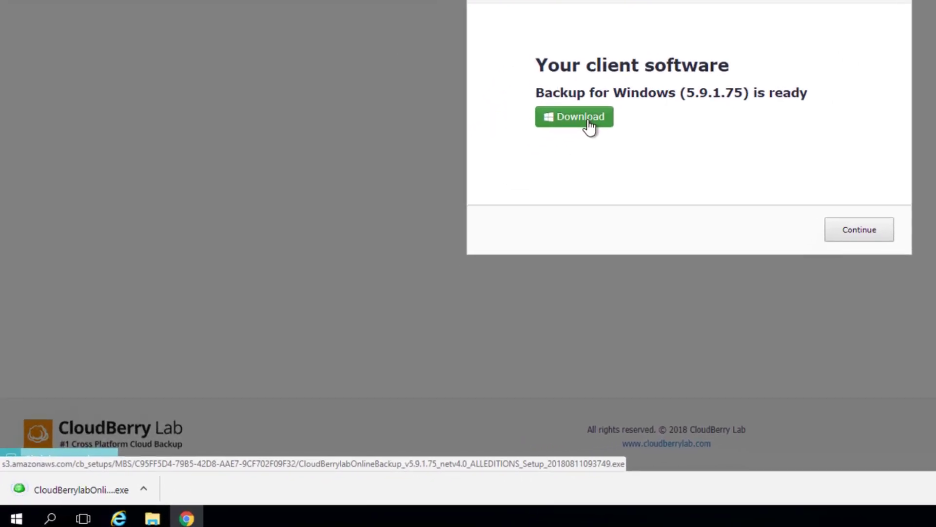
pyautogui.click(109, 487)
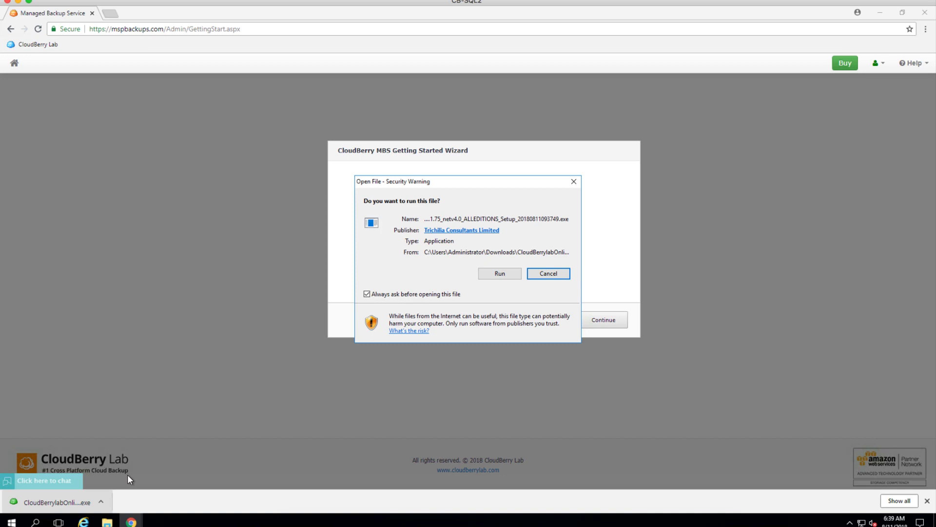
# - Install Online Backup 5.9.1 in common mode to the default folder, then return to Chrome
pyautogui.click(496, 275)
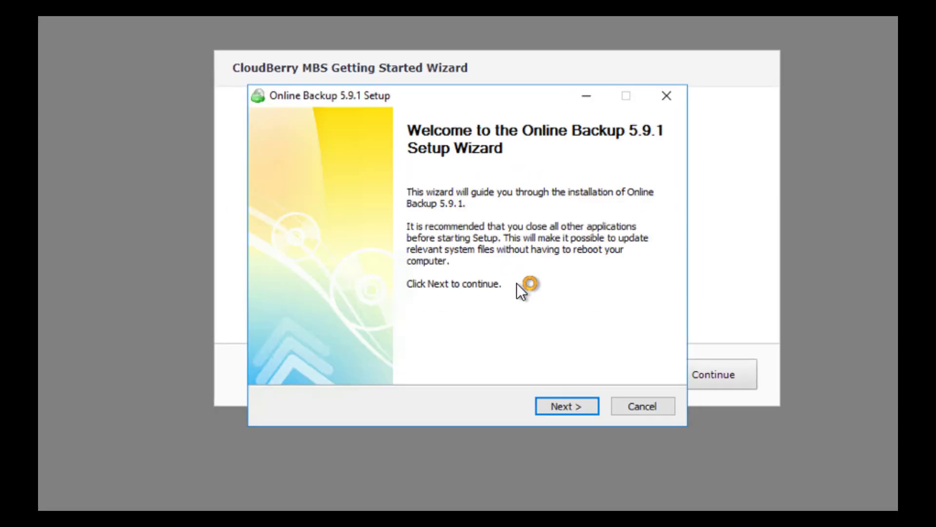
pyautogui.click(562, 406)
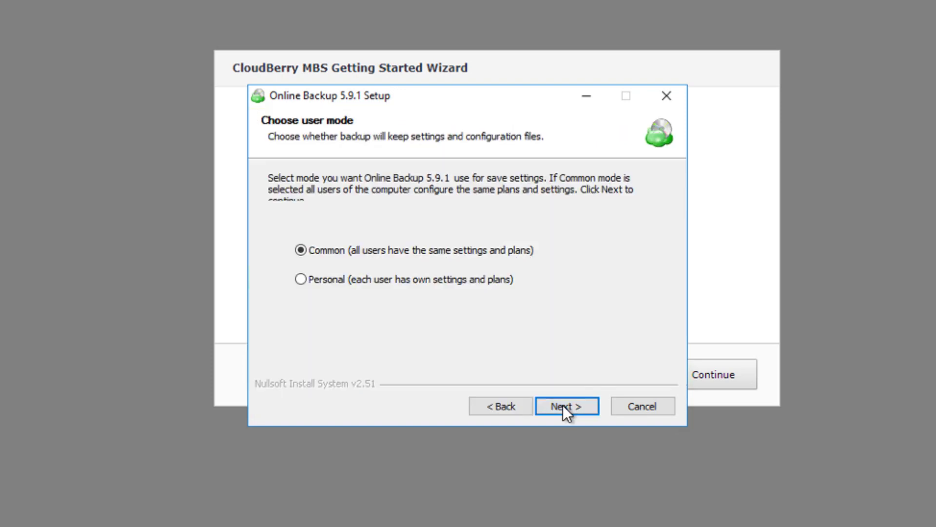
pyautogui.click(563, 406)
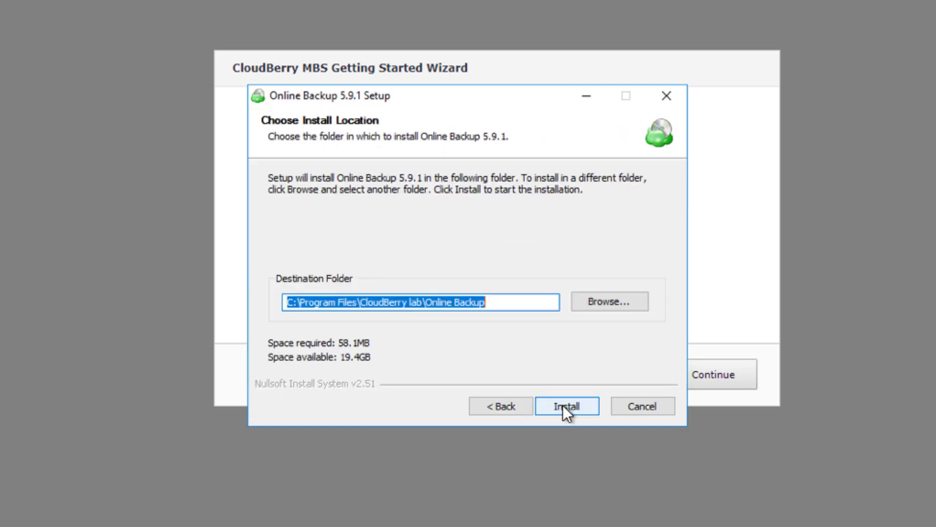
pyautogui.click(562, 405)
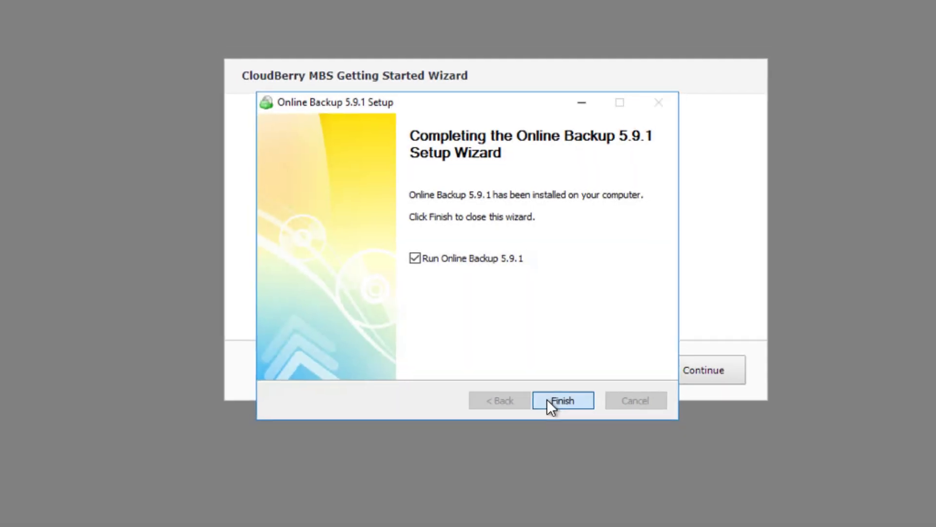
pyautogui.click(550, 405)
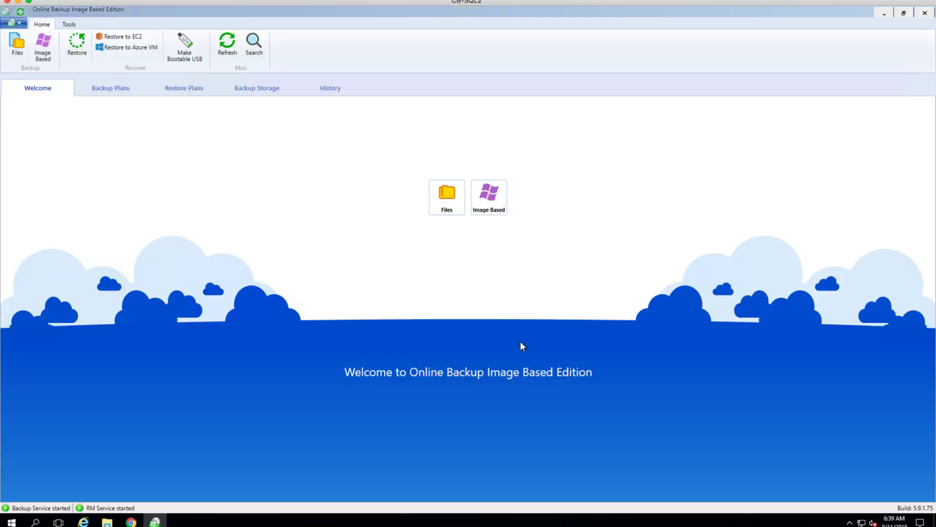
pyautogui.click(585, 329)
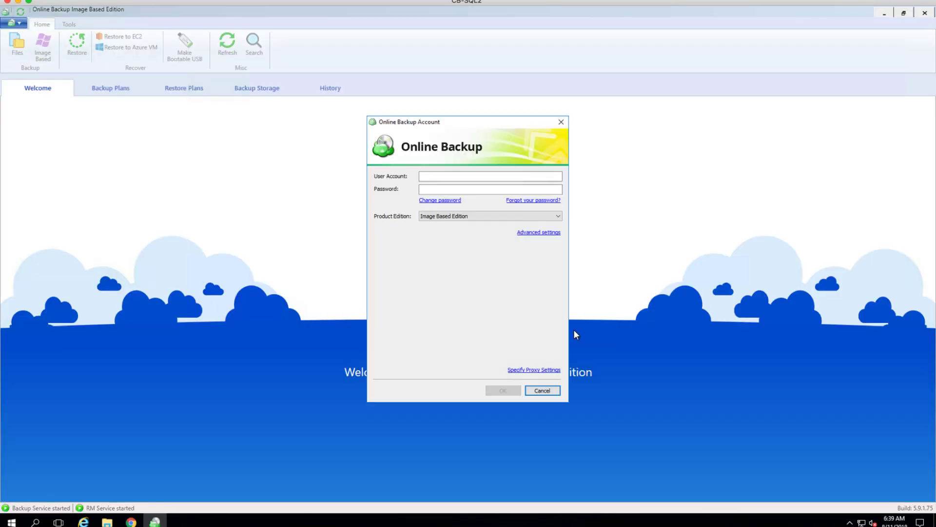
pyautogui.click(132, 521)
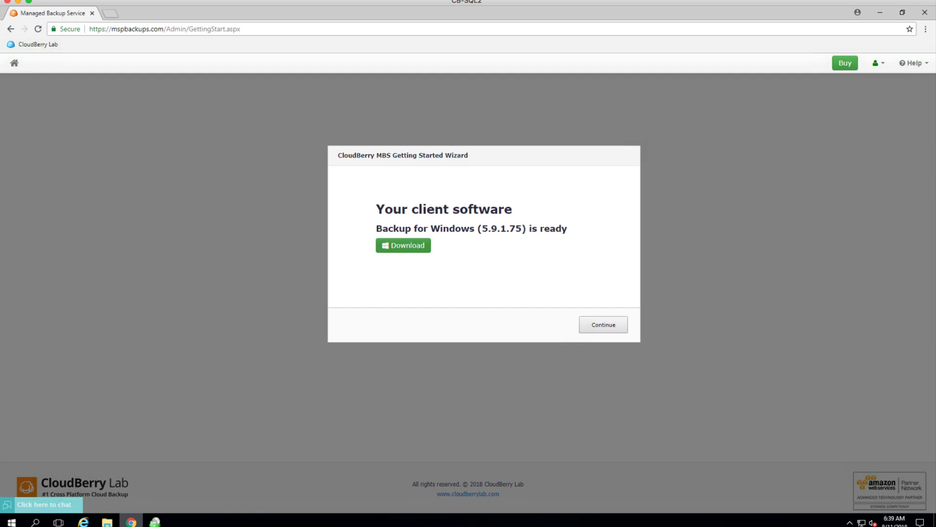
# - Add user account user1 with default 2 GB test storage and the Global Pool license
pyautogui.click(587, 322)
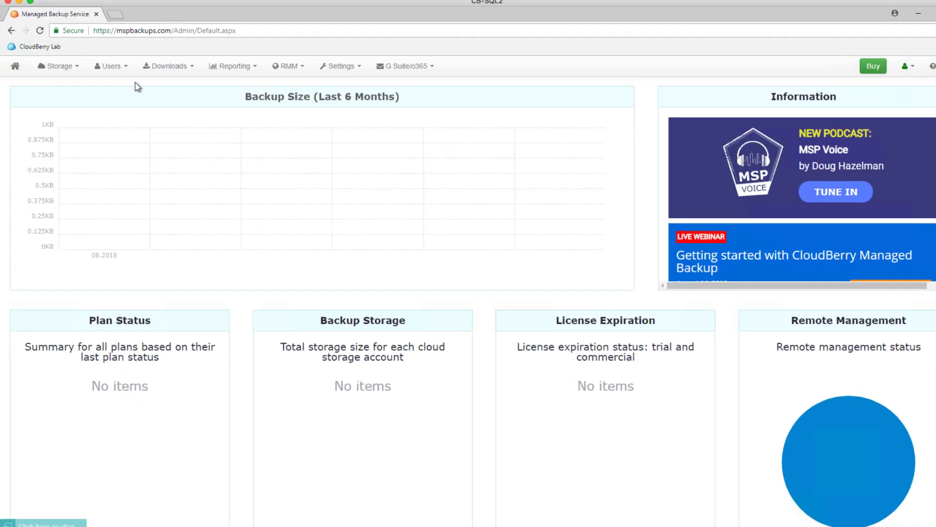
pyautogui.click(111, 67)
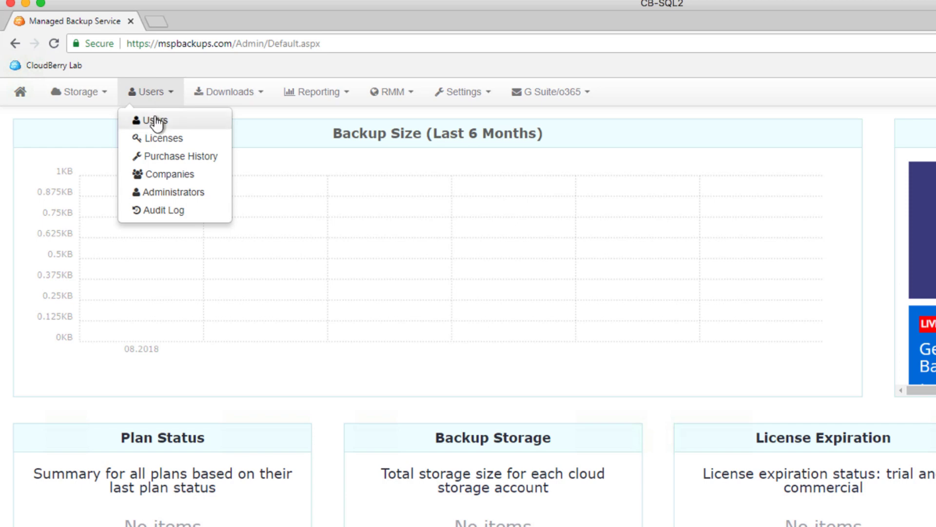
pyautogui.click(156, 120)
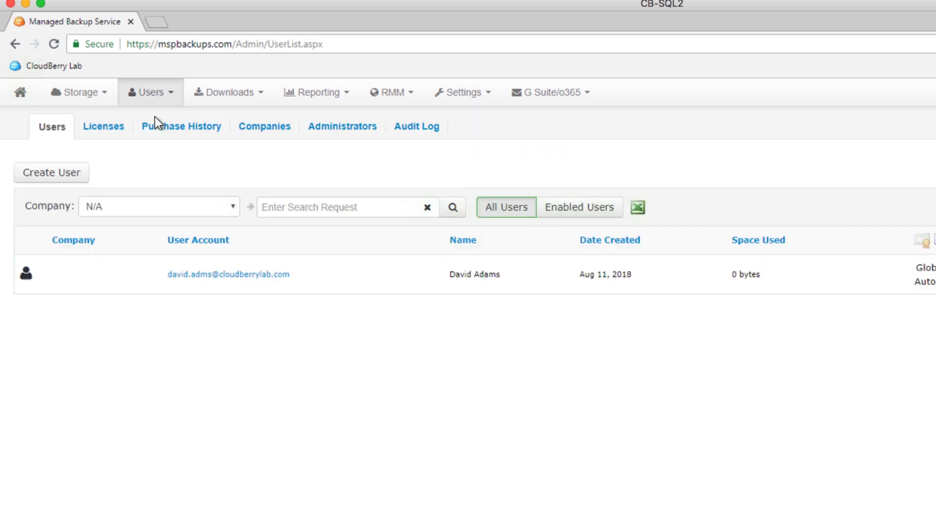
pyautogui.click(68, 173)
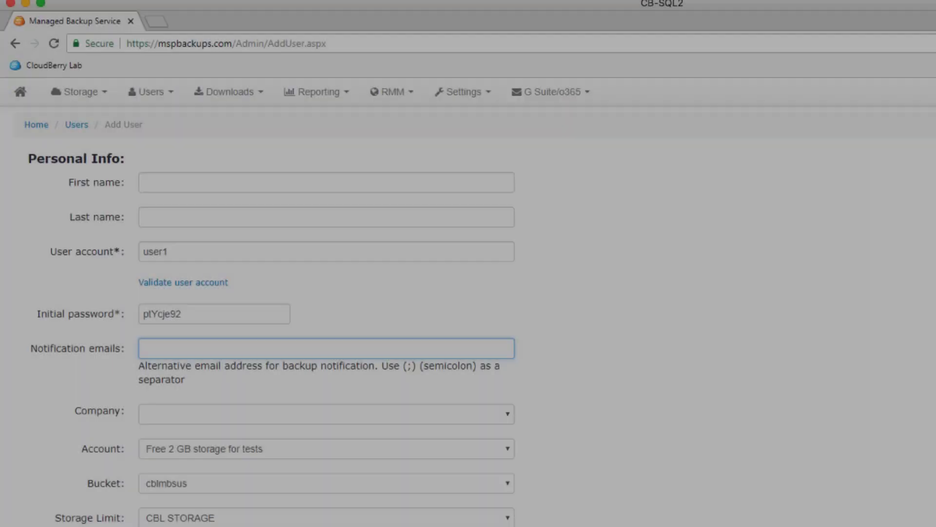
pyautogui.scroll(-5, 340, 362)
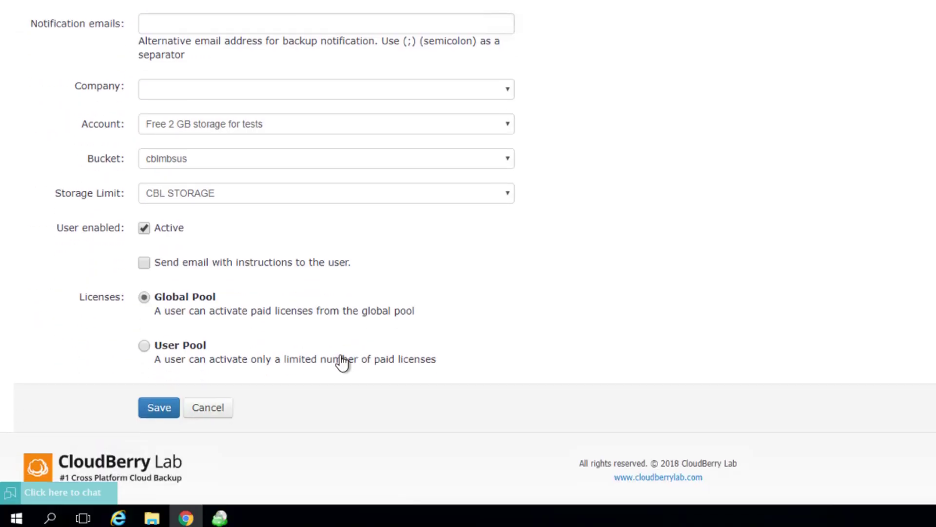
pyautogui.click(158, 407)
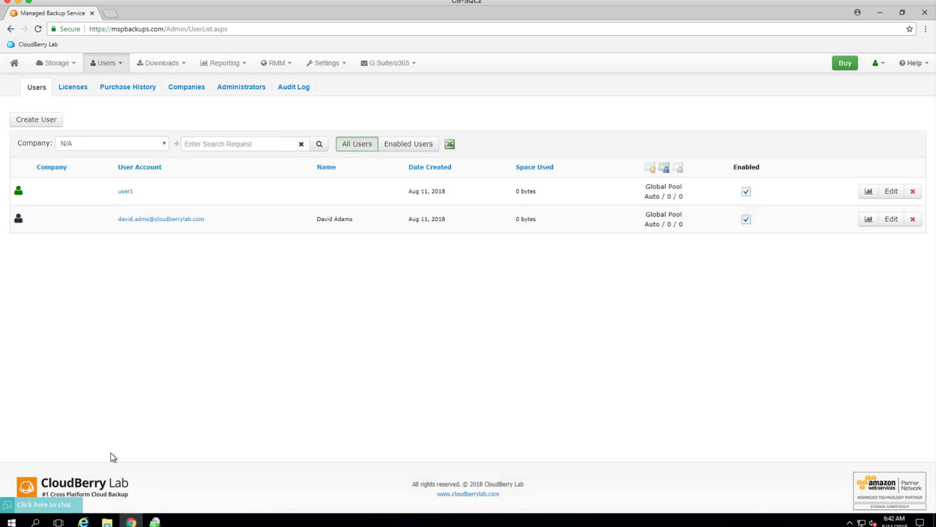
# - Sign in to Online Backup with the user1 account name and password
pyautogui.click(155, 522)
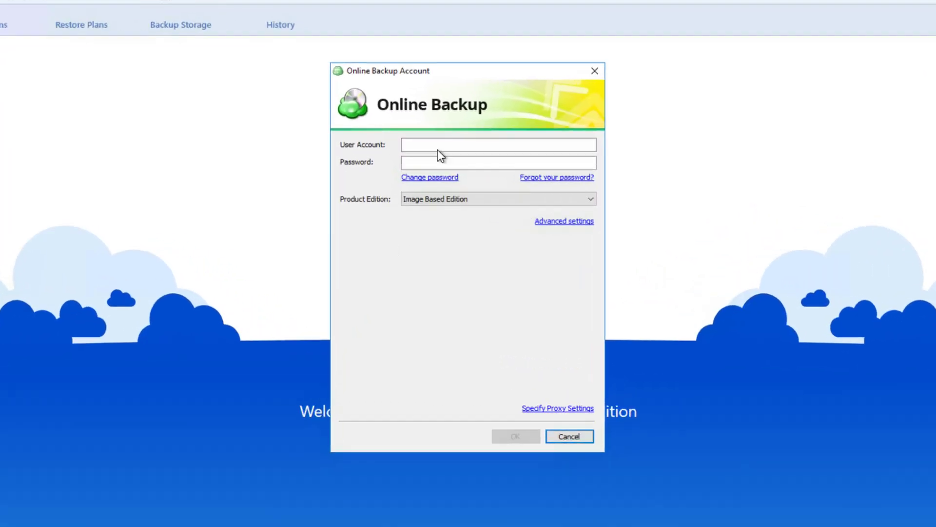
pyautogui.click(437, 146)
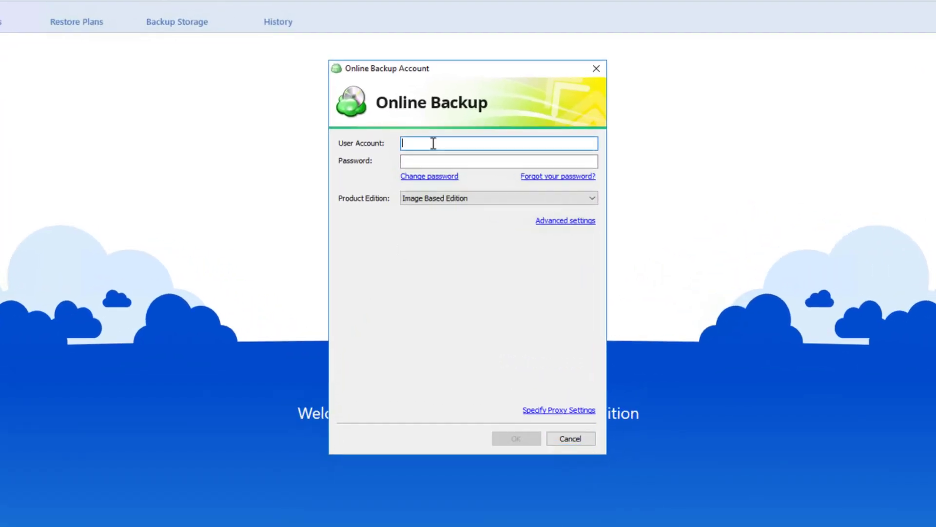
pyautogui.click(438, 160)
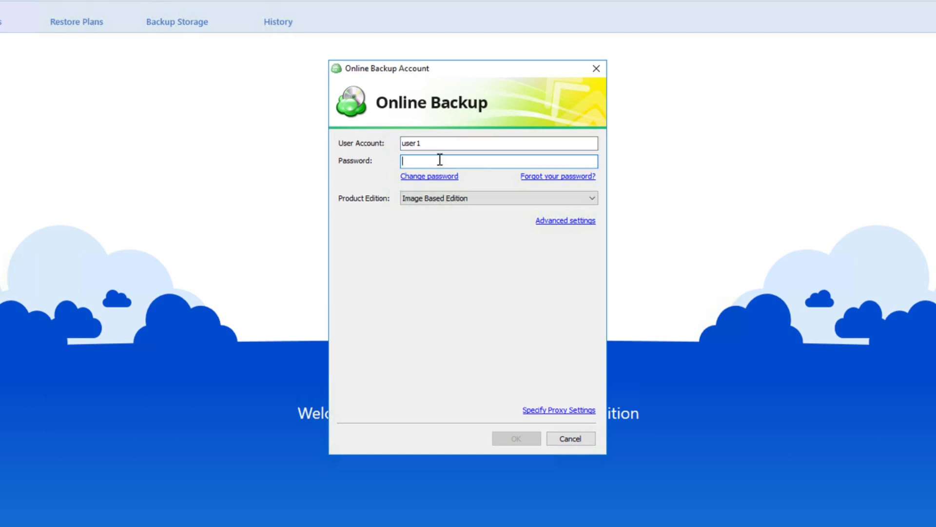
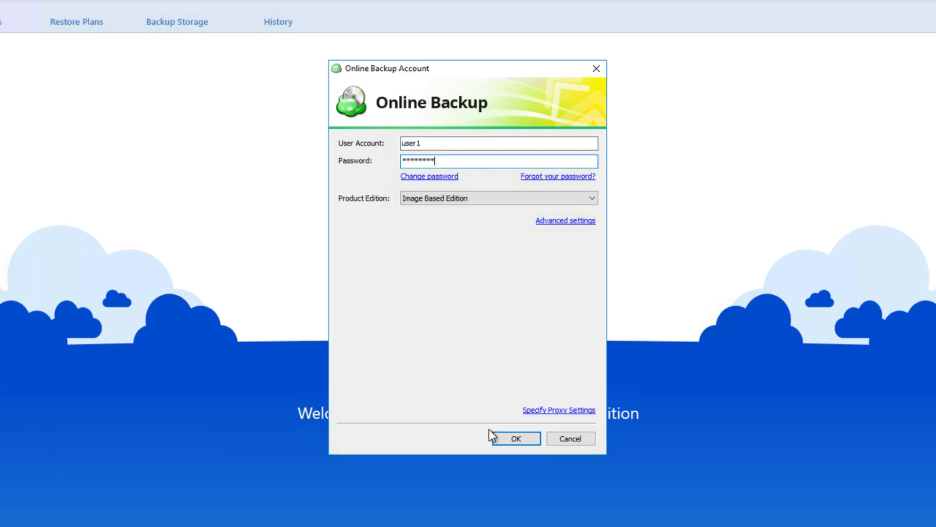
pyautogui.click(510, 439)
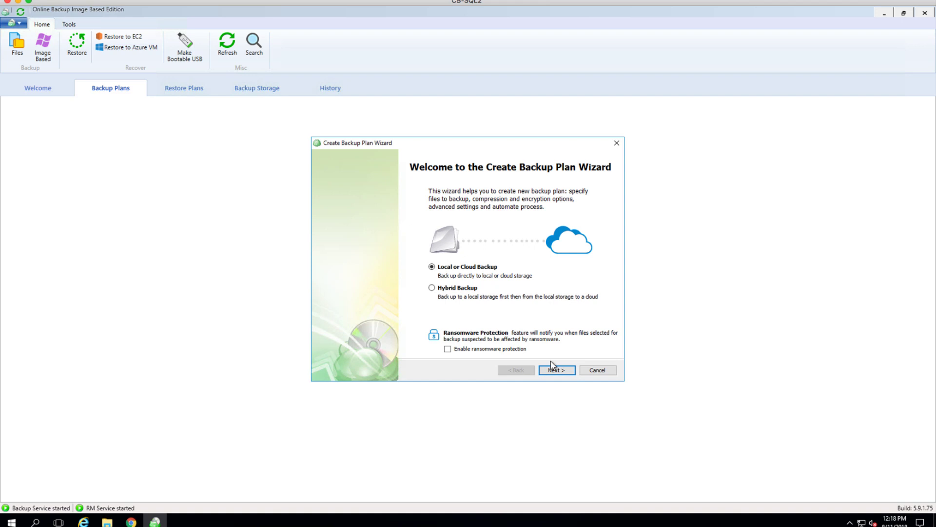
# - Start a backup plan on the US Cloud Account with the default name and advanced options
pyautogui.click(557, 369)
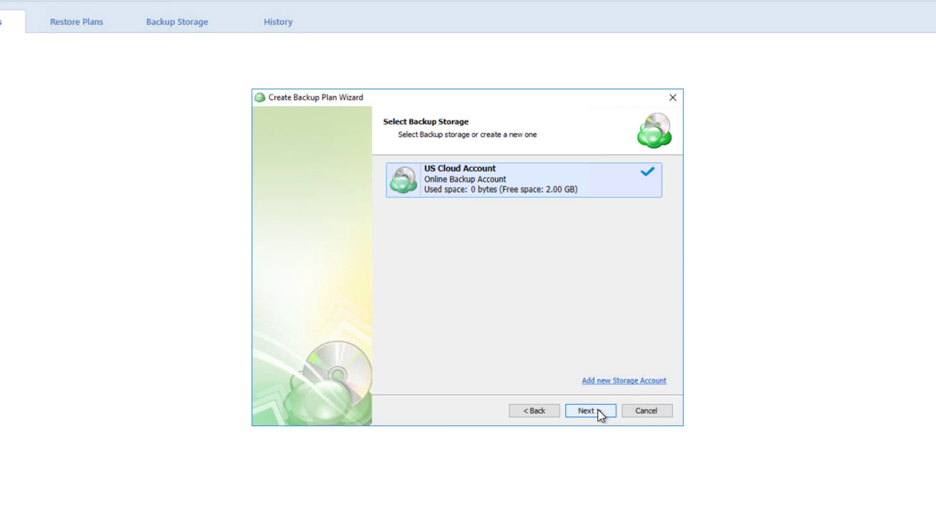
pyautogui.click(597, 409)
pyautogui.click(598, 410)
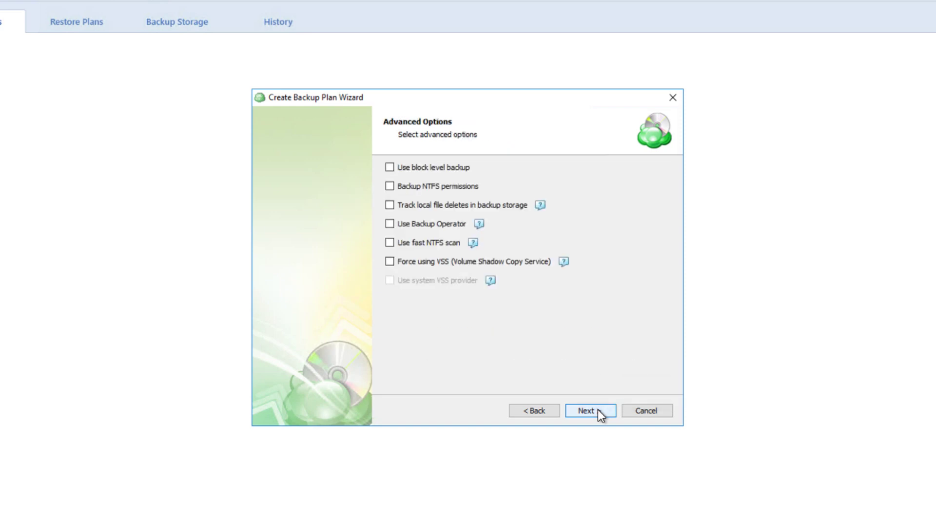
pyautogui.click(597, 409)
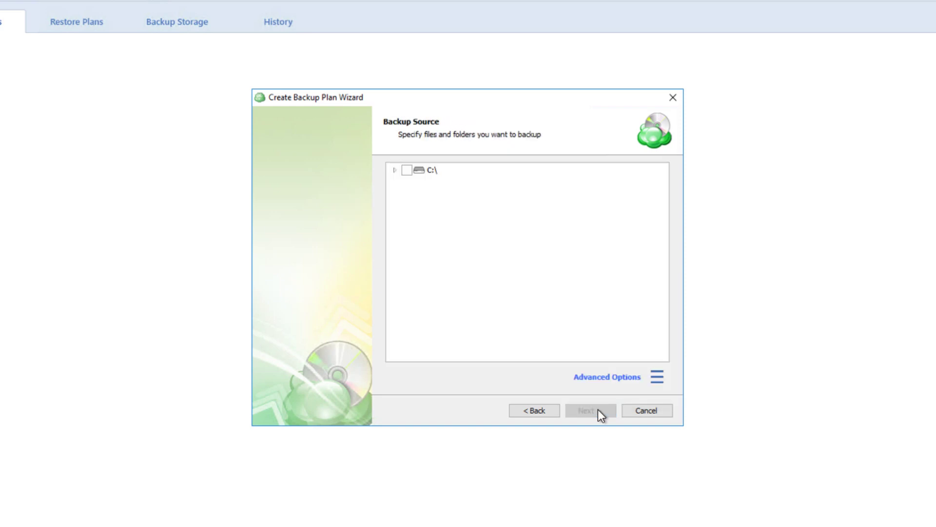
# - Select the C:\Users folder as the backup source with the default file filter
pyautogui.click(394, 171)
pyautogui.click(420, 293)
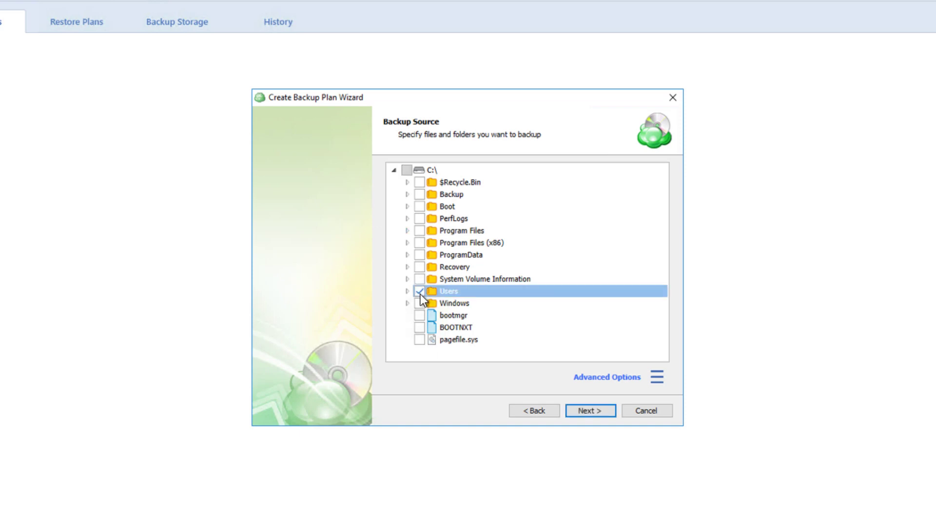
pyautogui.click(585, 412)
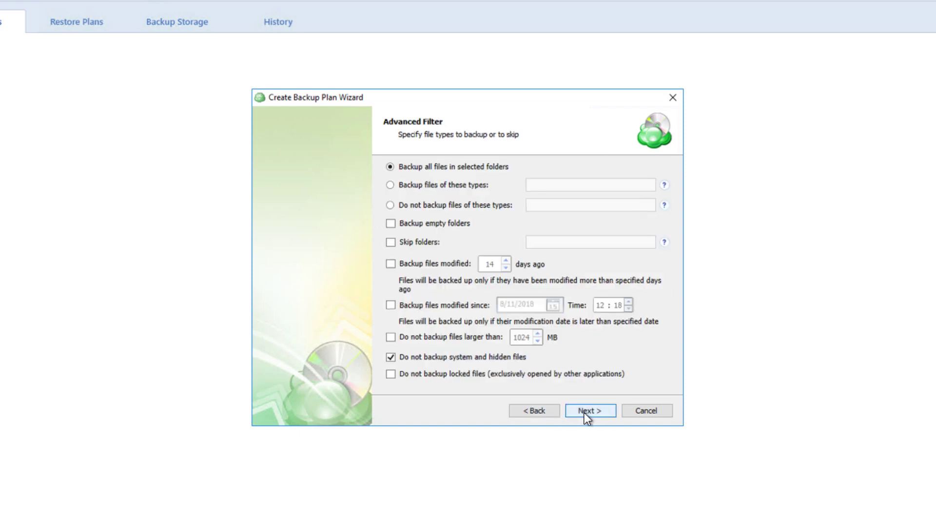
pyautogui.click(584, 412)
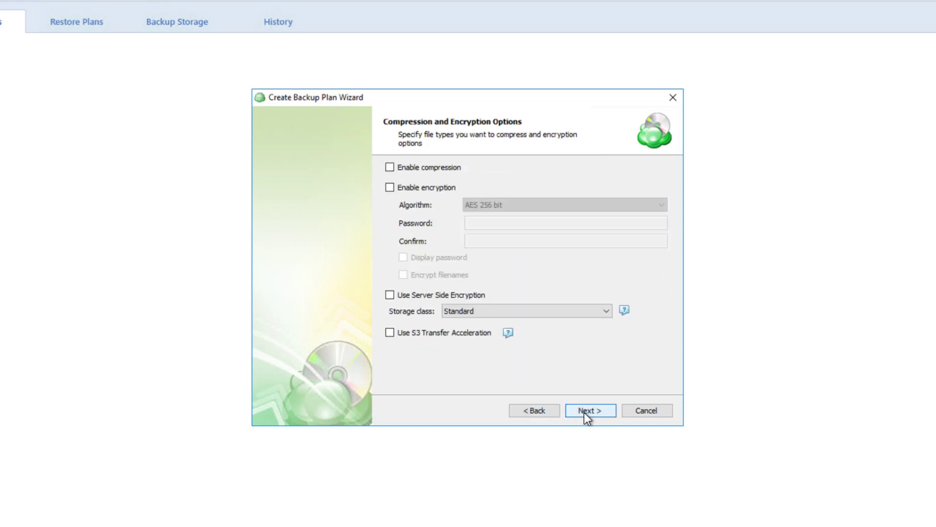
# - Enable compression without encryption, keeping default retention, manual running and no pre/post actions
pyautogui.click(431, 167)
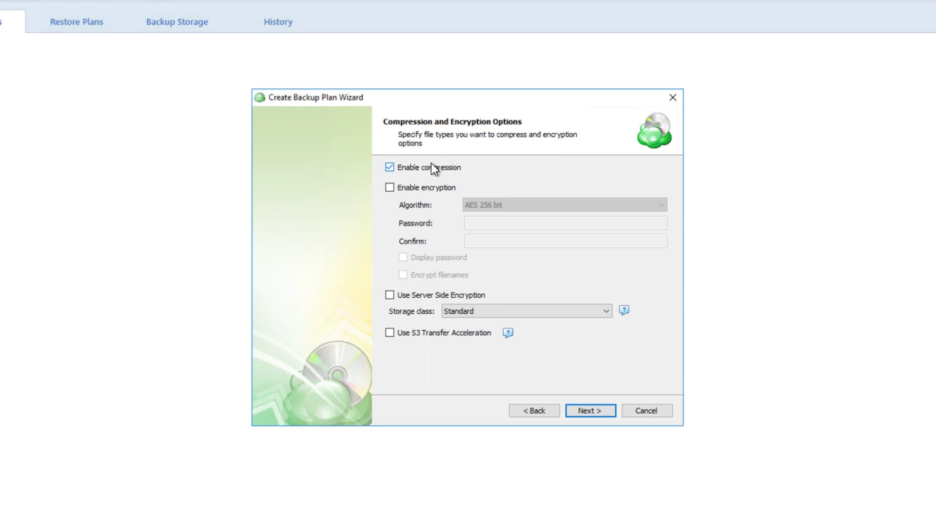
pyautogui.click(581, 412)
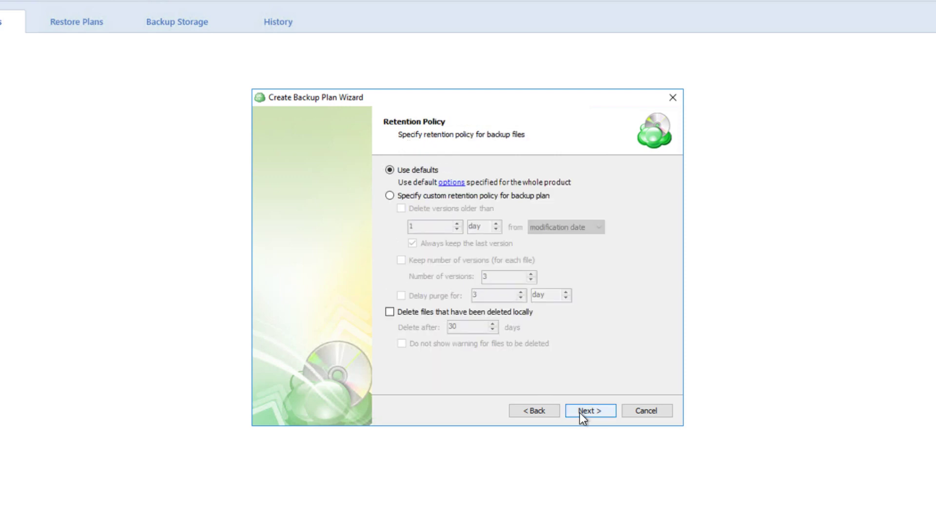
pyautogui.click(579, 412)
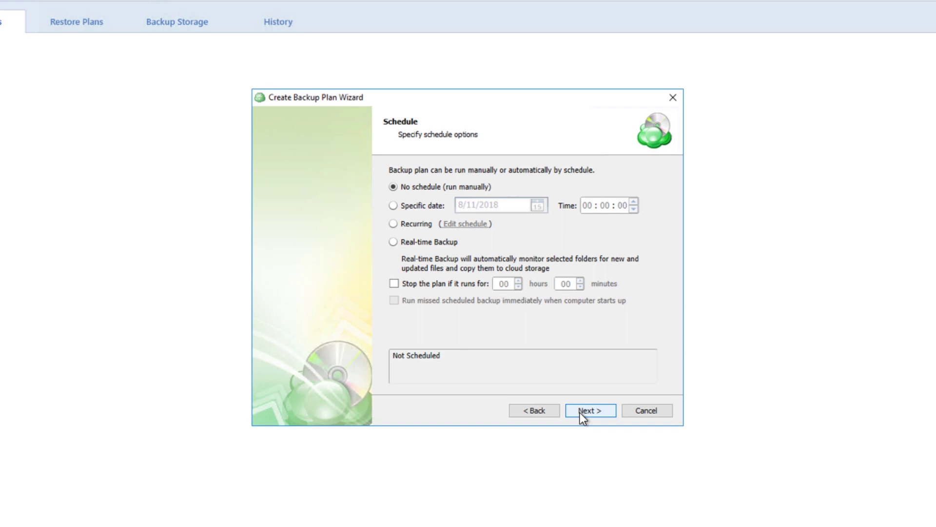
pyautogui.click(580, 412)
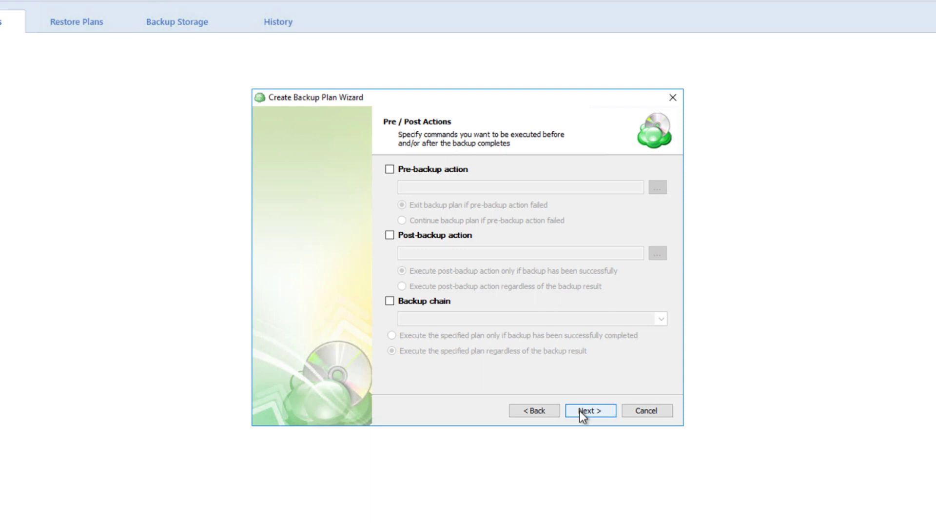
pyautogui.click(580, 411)
# - Leave email notifications off, create the plan, and run the backup now
pyautogui.click(490, 171)
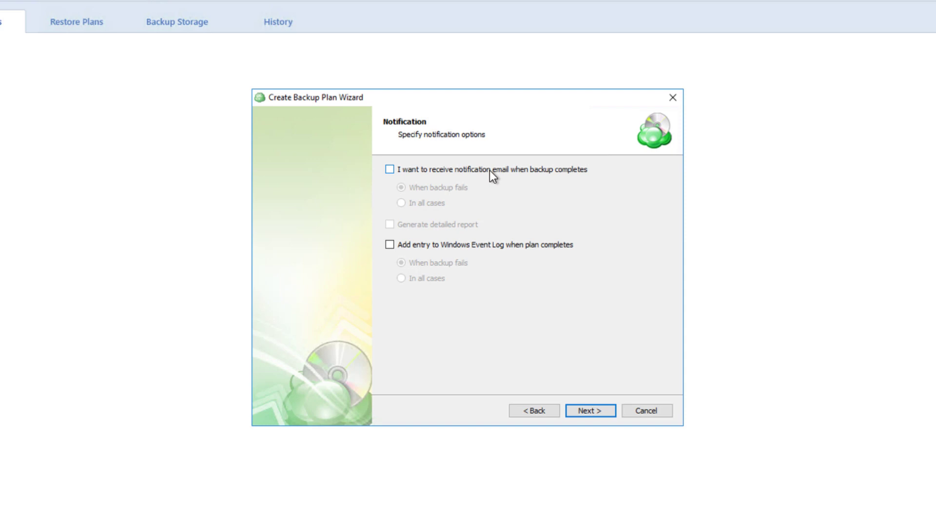
pyautogui.click(581, 409)
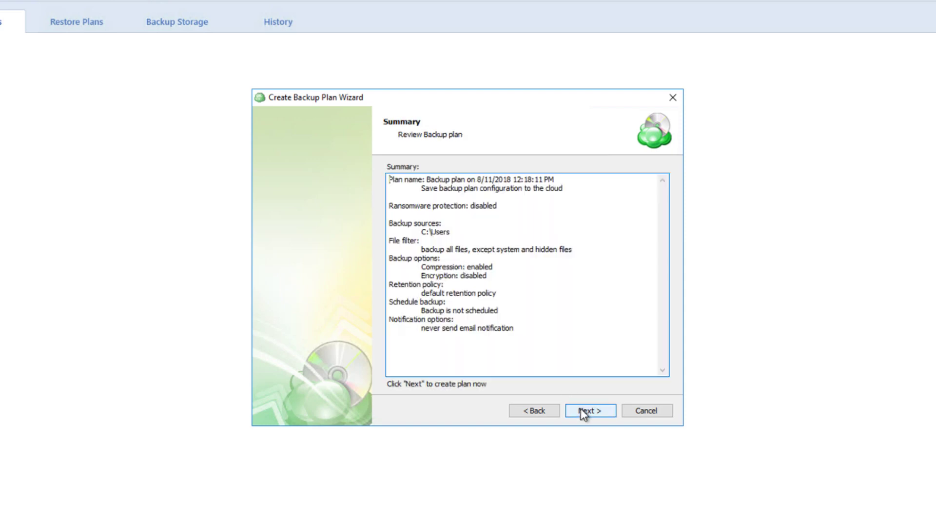
pyautogui.click(581, 408)
pyautogui.click(387, 372)
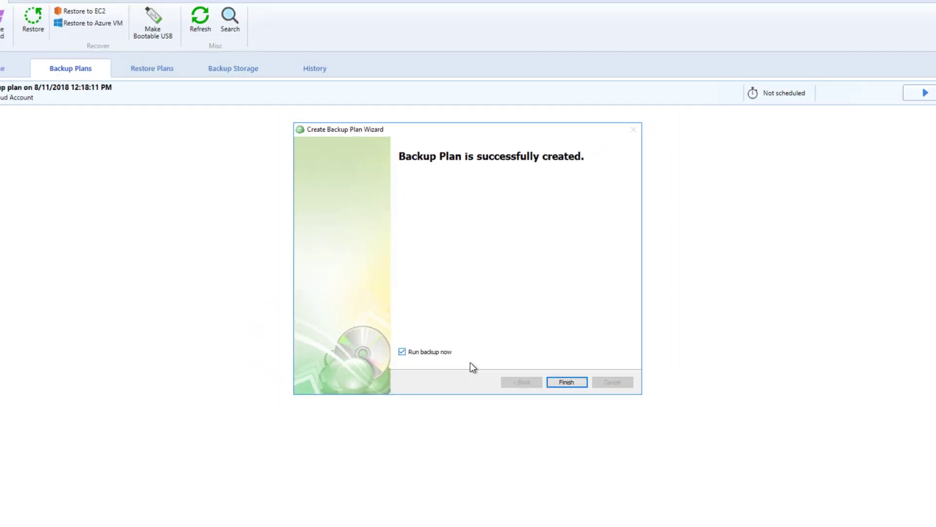
pyautogui.click(590, 411)
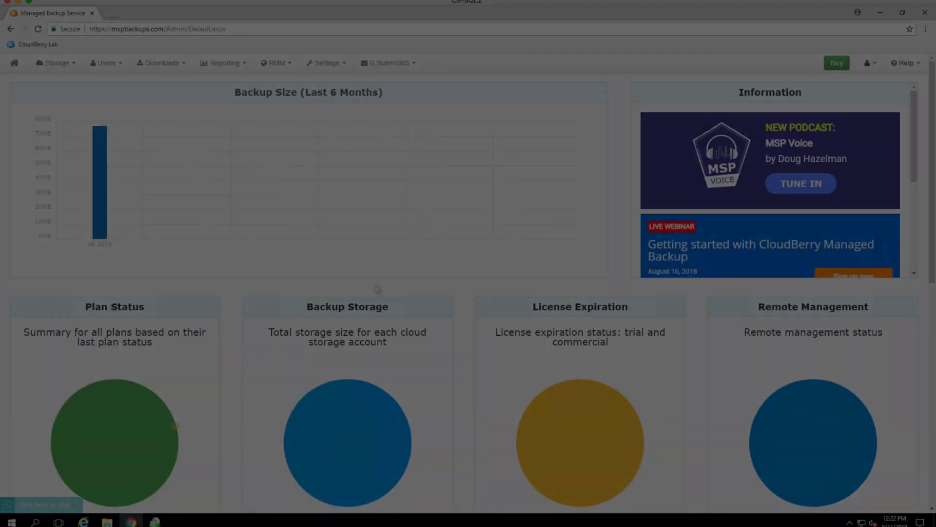
pyautogui.scroll(-5, 381, 284)
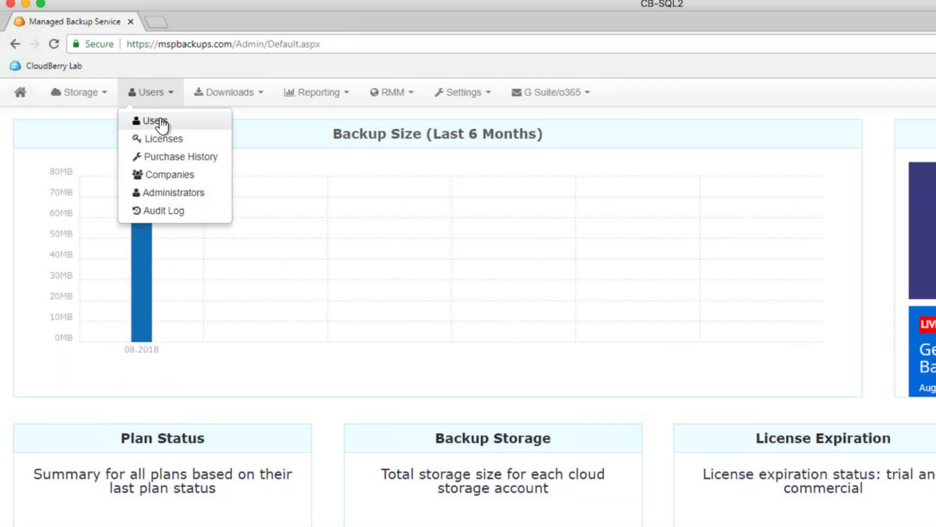
# - Open user1's computer in Remote Management from the Users list
pyautogui.click(155, 121)
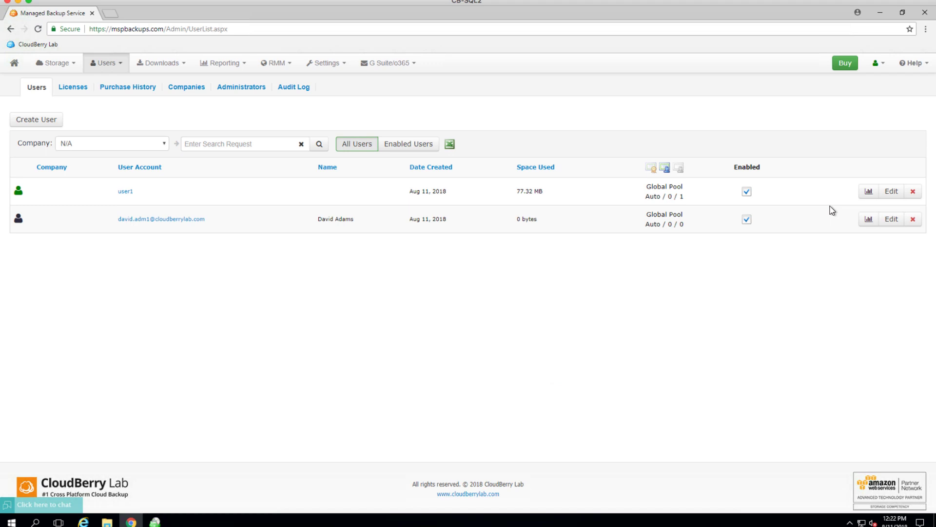
pyautogui.click(868, 191)
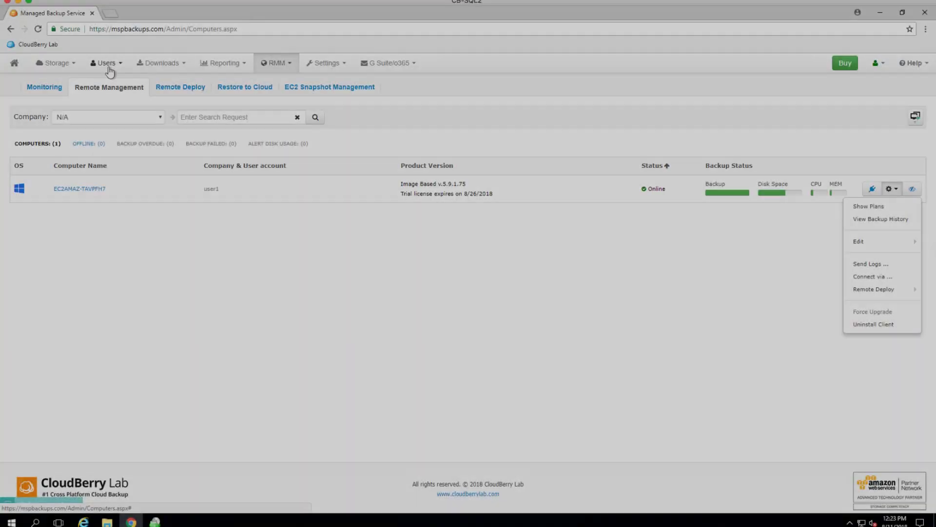
# - Open the Licenses page from the Users menu
pyautogui.click(108, 63)
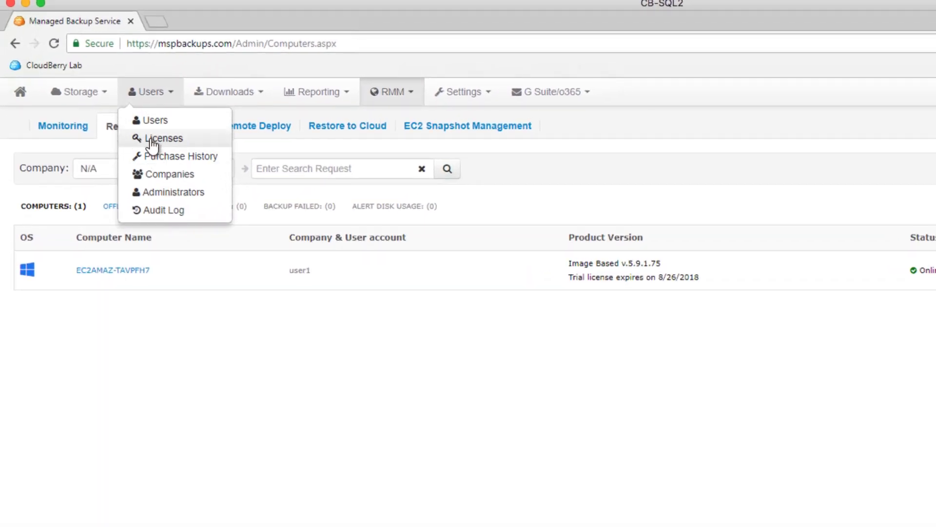
pyautogui.click(154, 138)
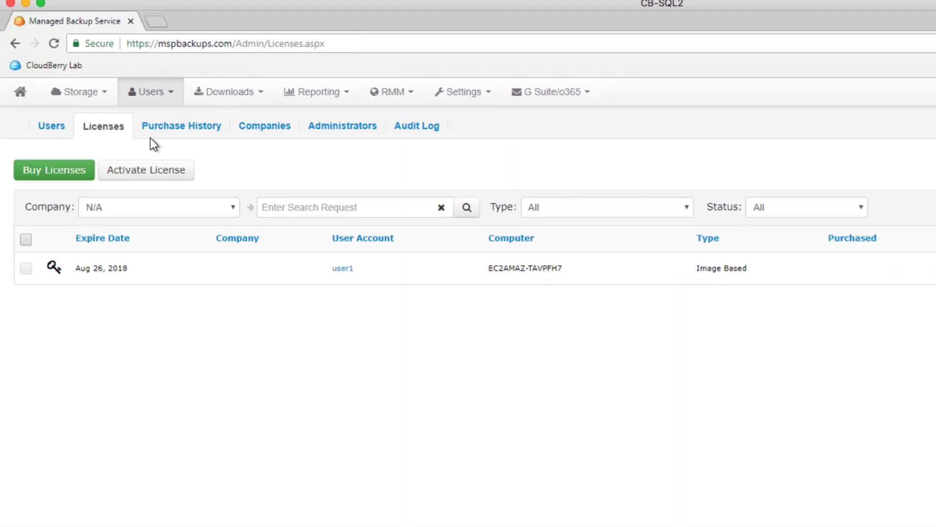